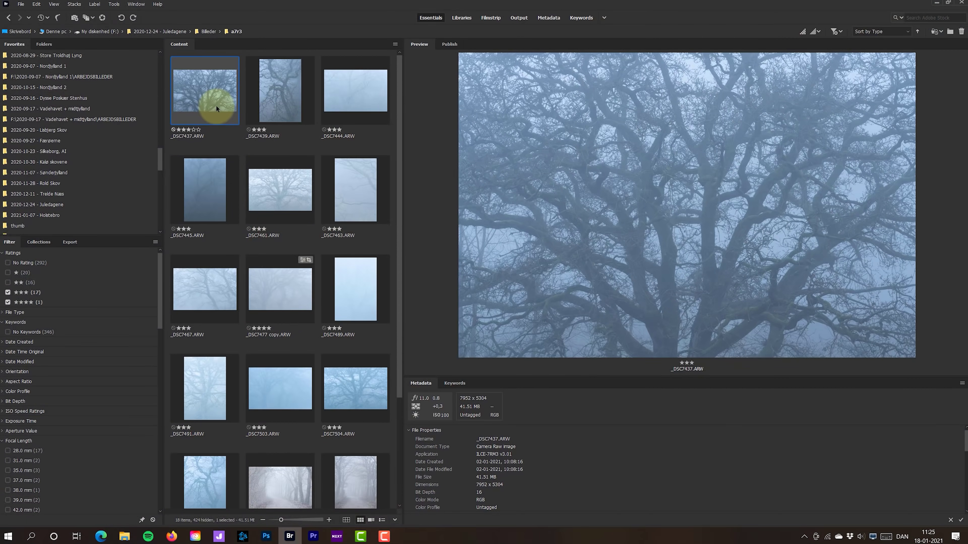
Step: Preview the raw thumbnails and open the four-star _DSC7477 copy.ARW in Camera Raw
key(Right)
key(Right)
key(Right)
key(Right)
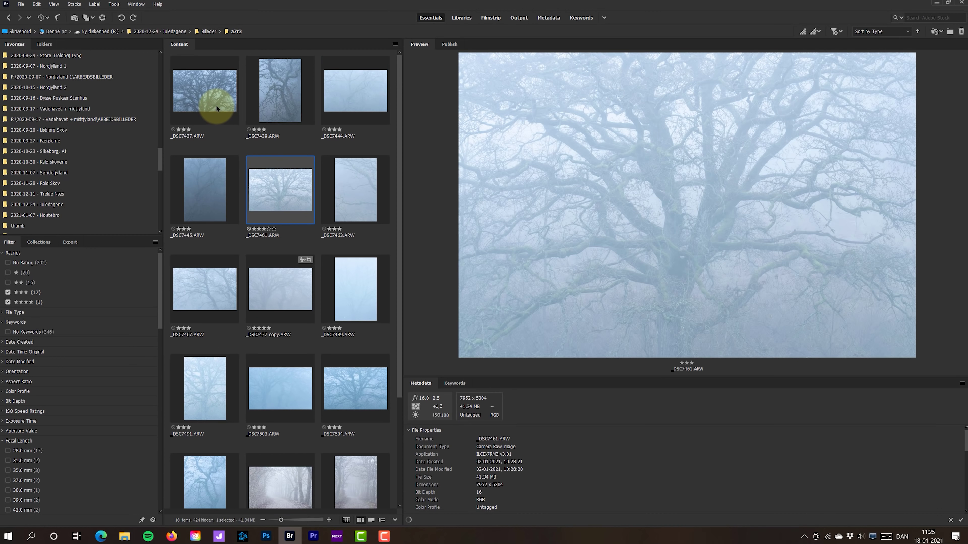
key(Right)
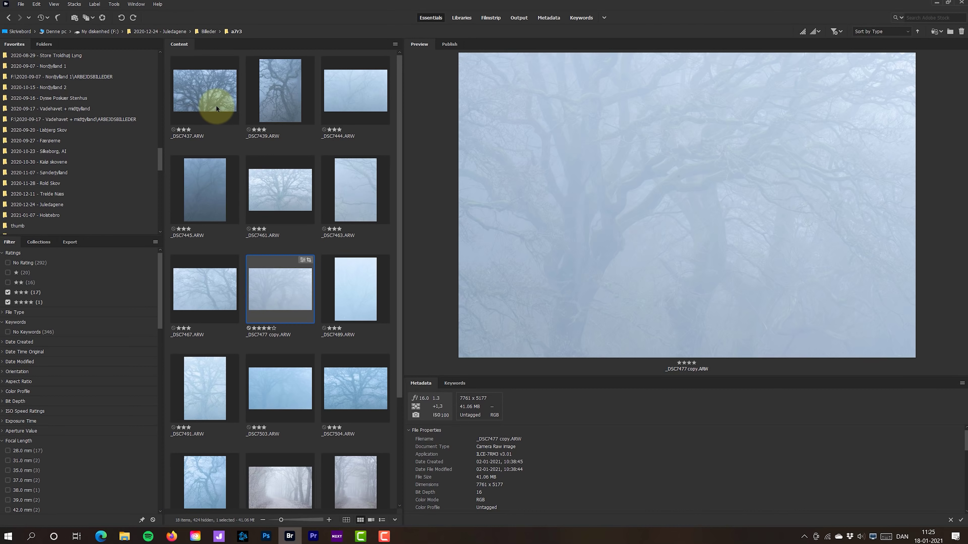
right_click(267, 285)
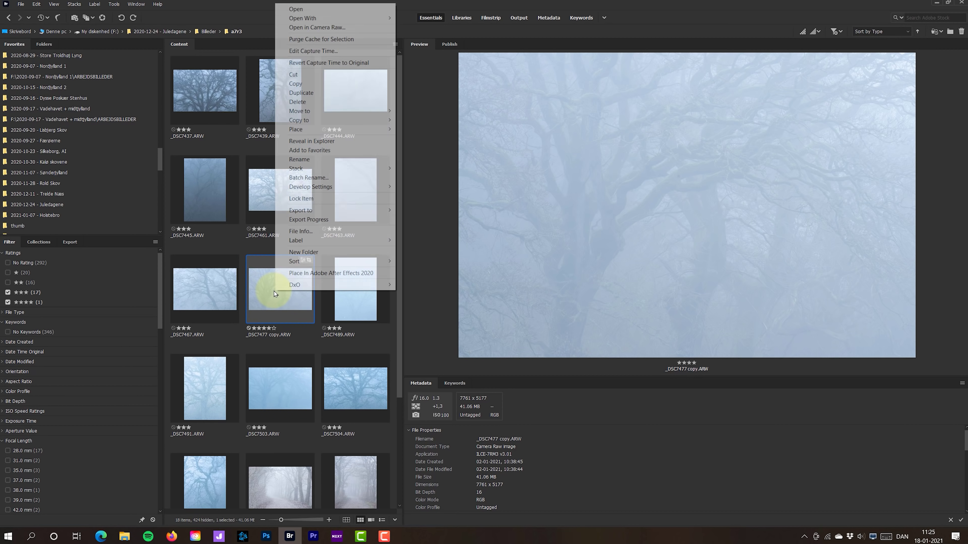
click(309, 27)
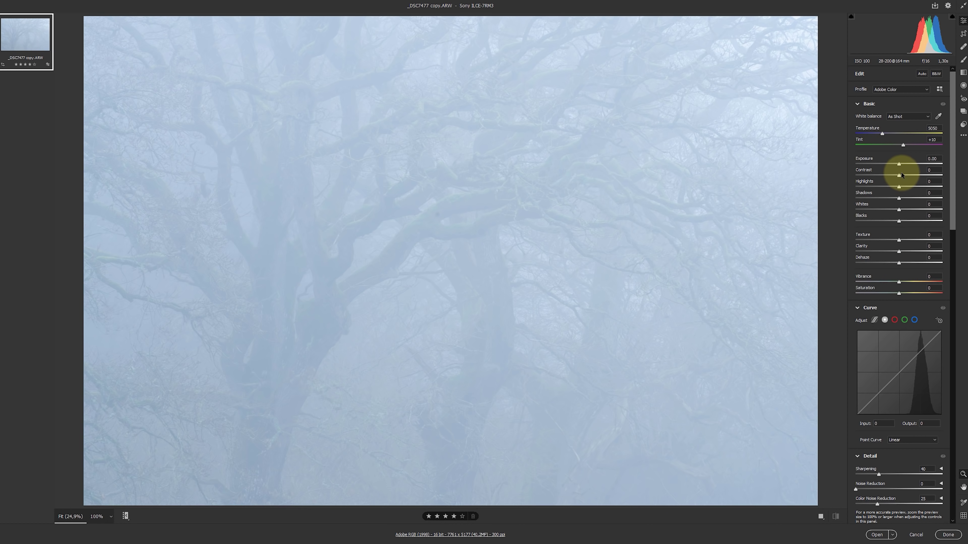
drag(901, 178, 965, 183)
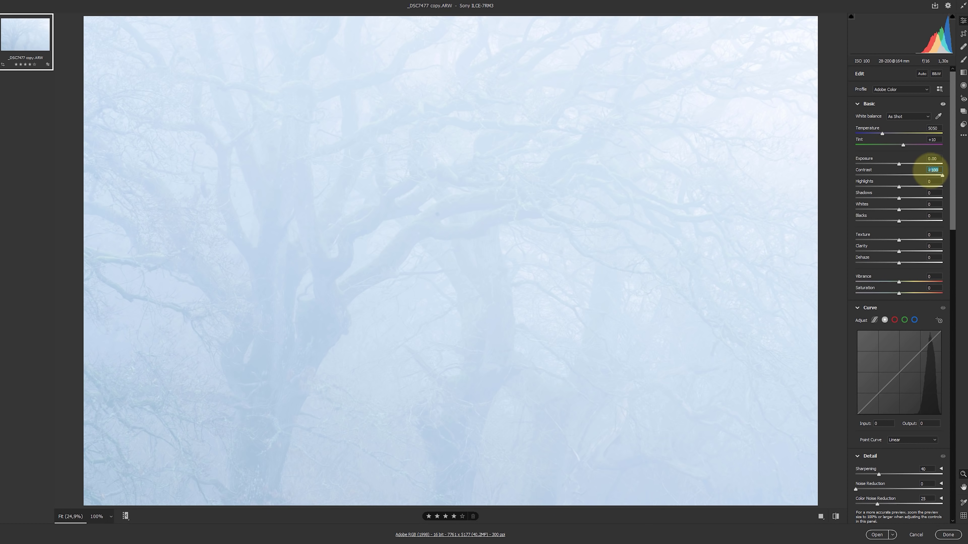
drag(898, 164, 891, 165)
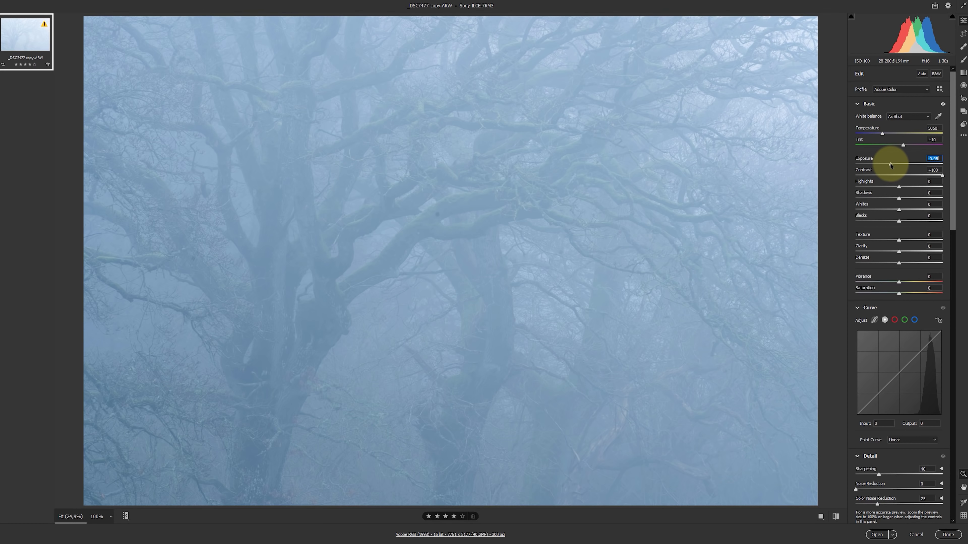
drag(891, 165, 892, 164)
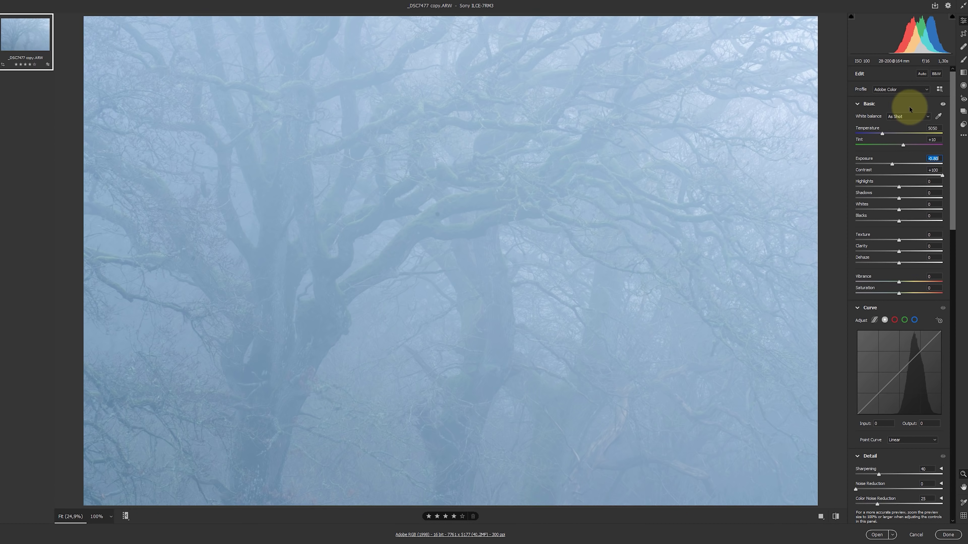
drag(890, 220, 866, 221)
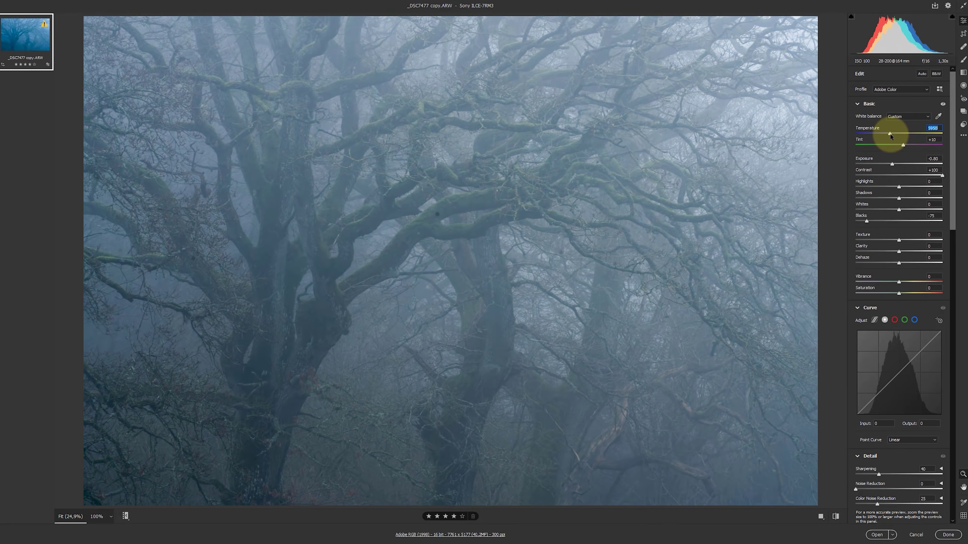
drag(894, 169, 894, 165)
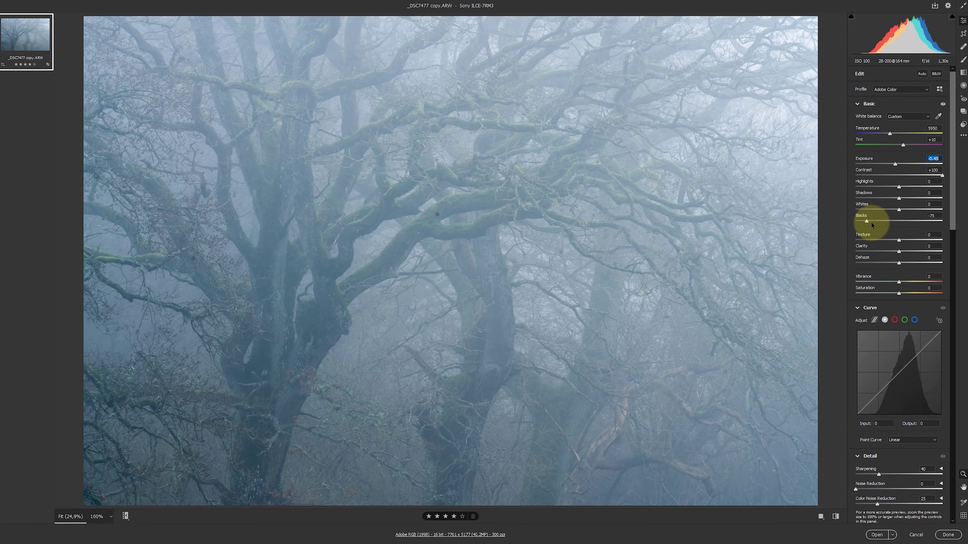
drag(868, 222, 859, 221)
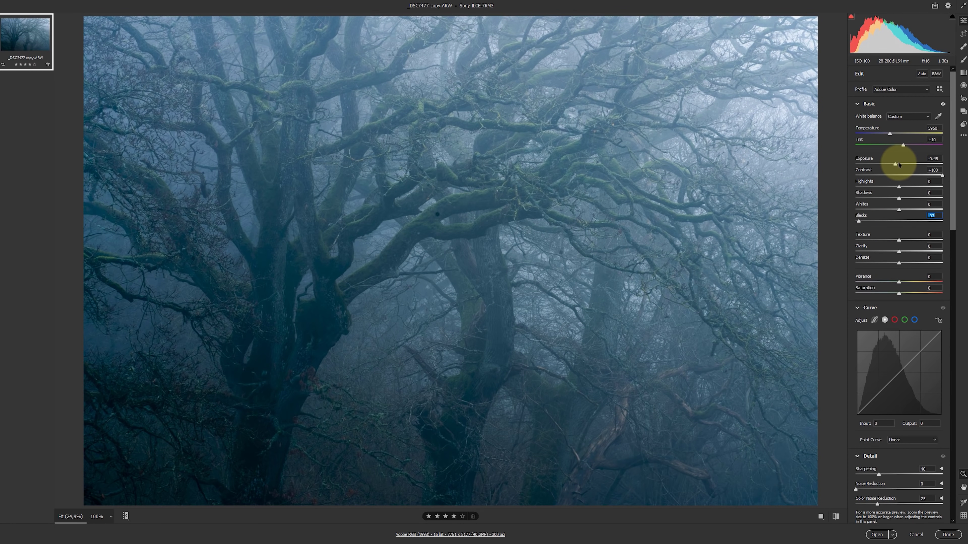
drag(898, 162, 901, 162)
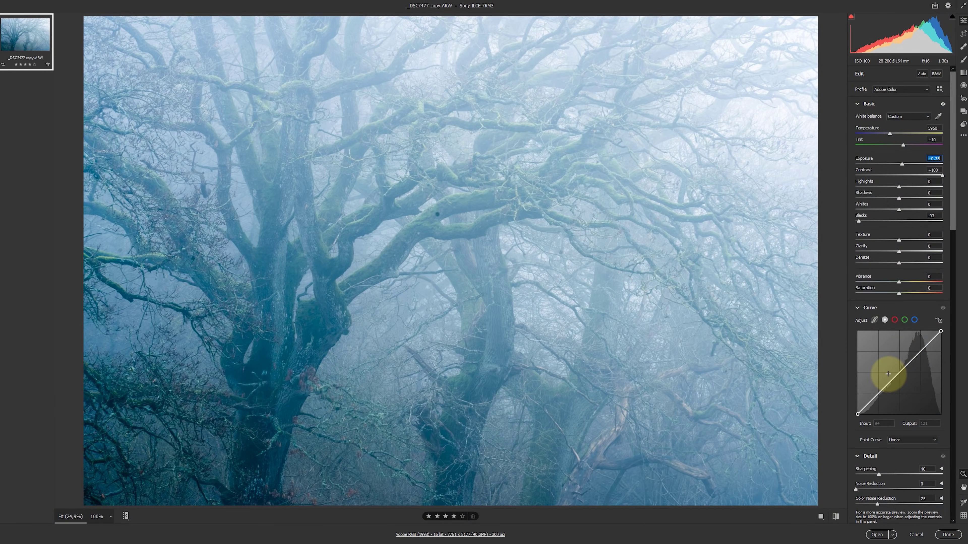
click(839, 518)
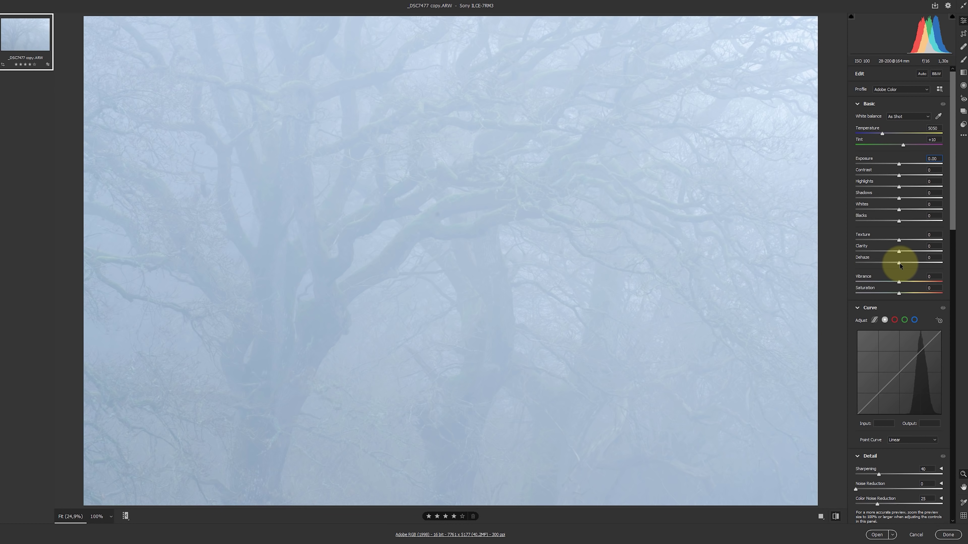
Step: Set Dehaze to +67, Temperature to 4750 and Blacks to -39 in the Basic panel
drag(901, 265, 944, 268)
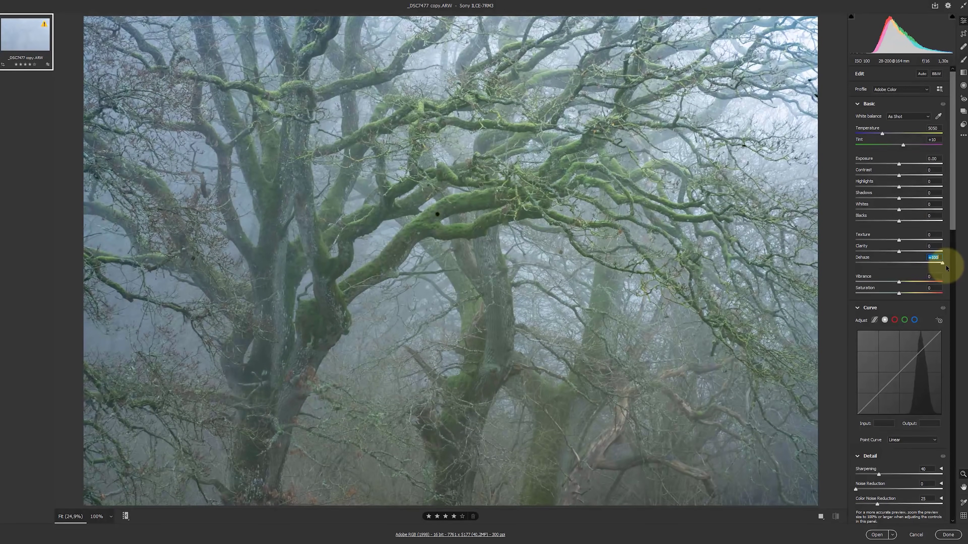
drag(946, 265, 941, 264)
click(882, 134)
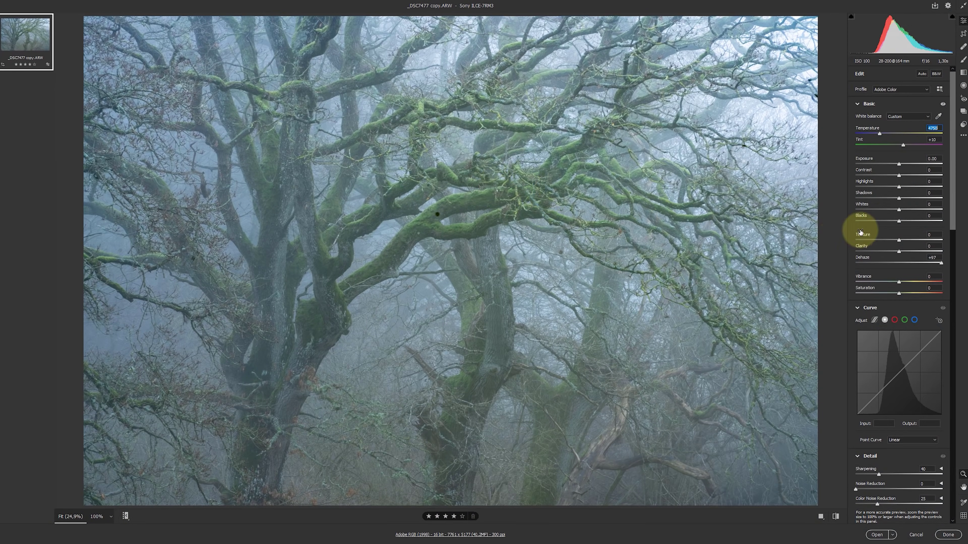
mouse_move(889, 220)
mouse_down()
mouse_move(874, 221)
mouse_move(882, 222)
mouse_up()
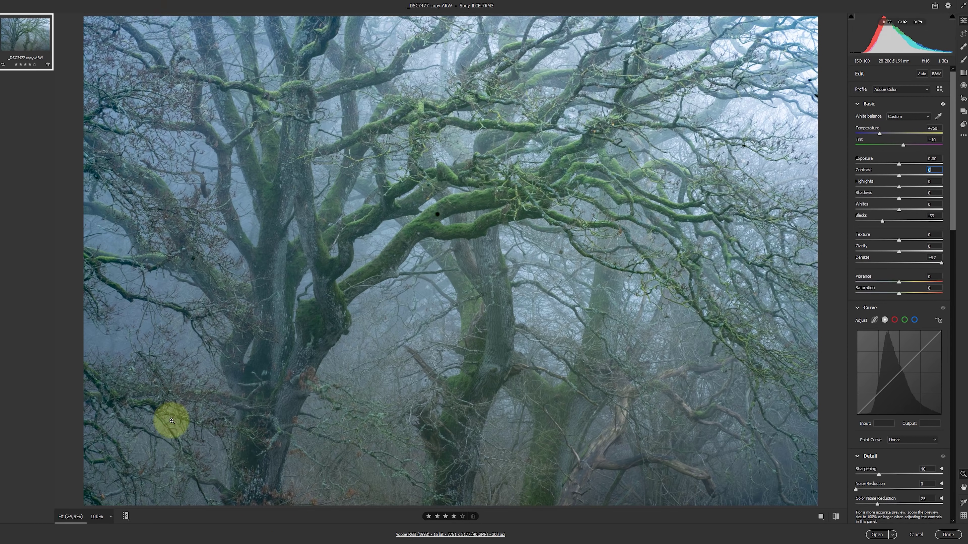
Step: Tick Remove chromatic aberration in the Optics panel
scroll(894, 453, down, 7)
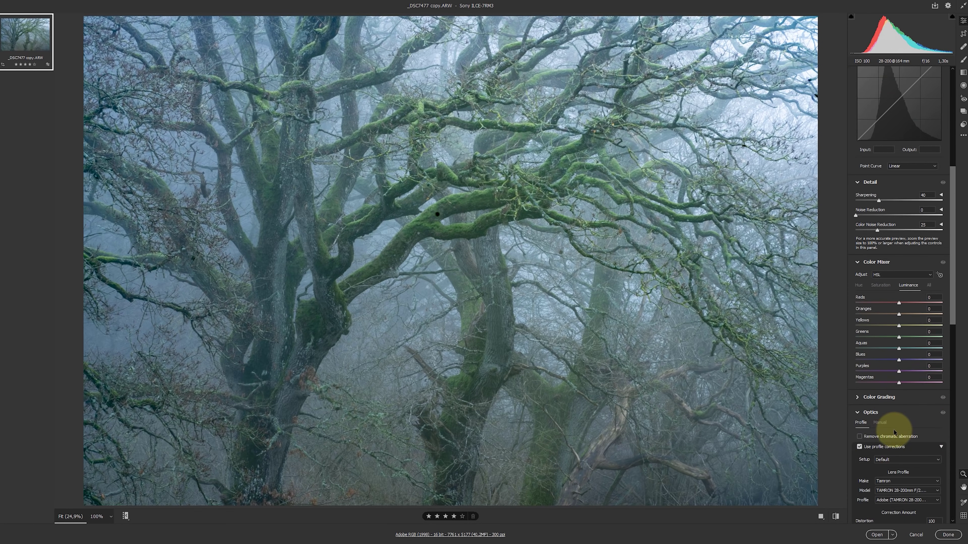
click(881, 435)
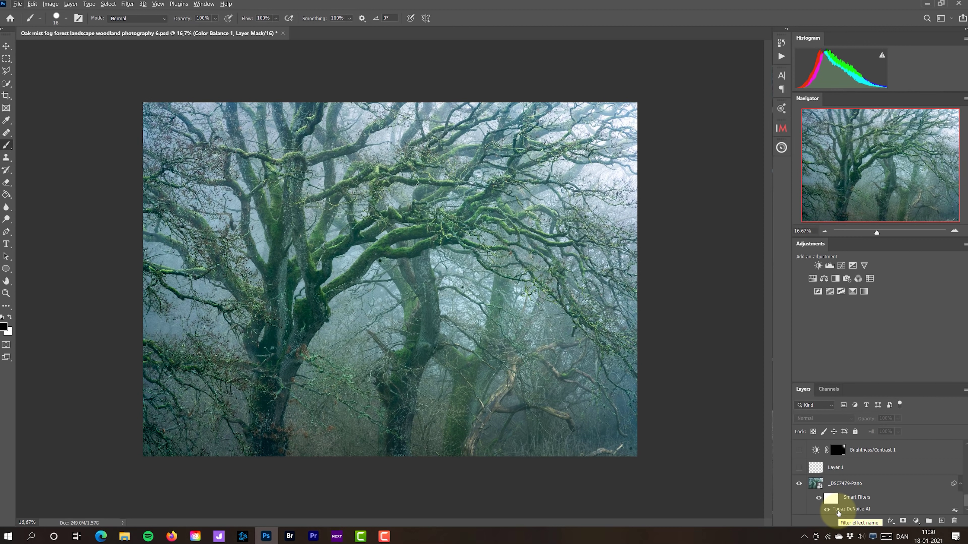
Step: Zoom to 200% on the mossy branches and select the _DSC7479-Pano layer
key(ctrl+minus)
key(ctrl+plus)
key(ctrl+plus)
key(ctrl+plus)
key(ctrl+plus)
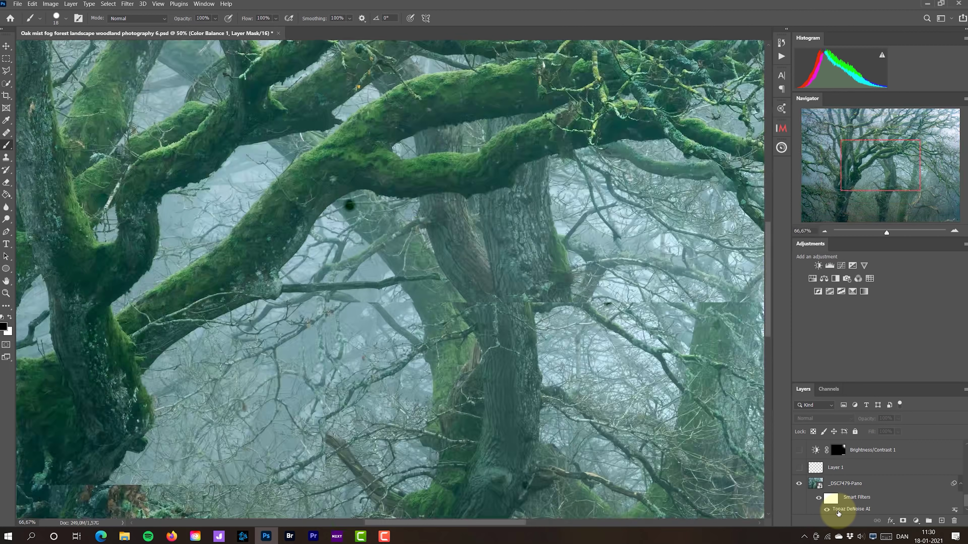
click(821, 502)
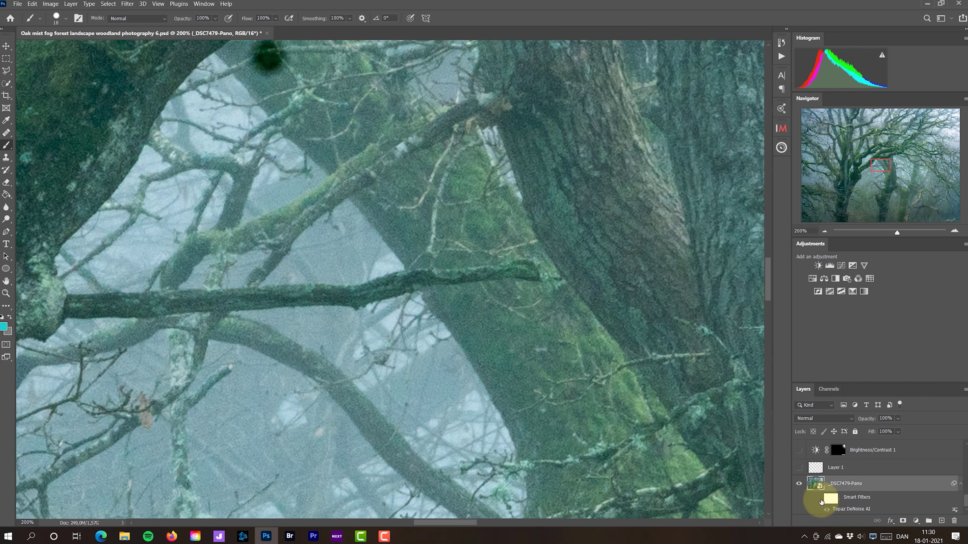
scroll(706, 281, up, 2)
drag(774, 284, 763, 200)
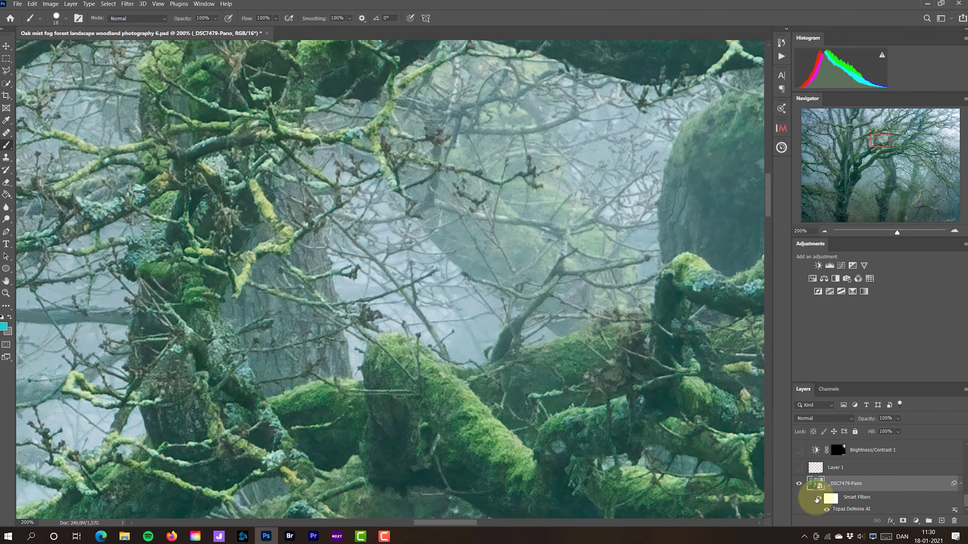
Step: Zoom out until the whole misty oak photo fits the window
key(ctrl+minus)
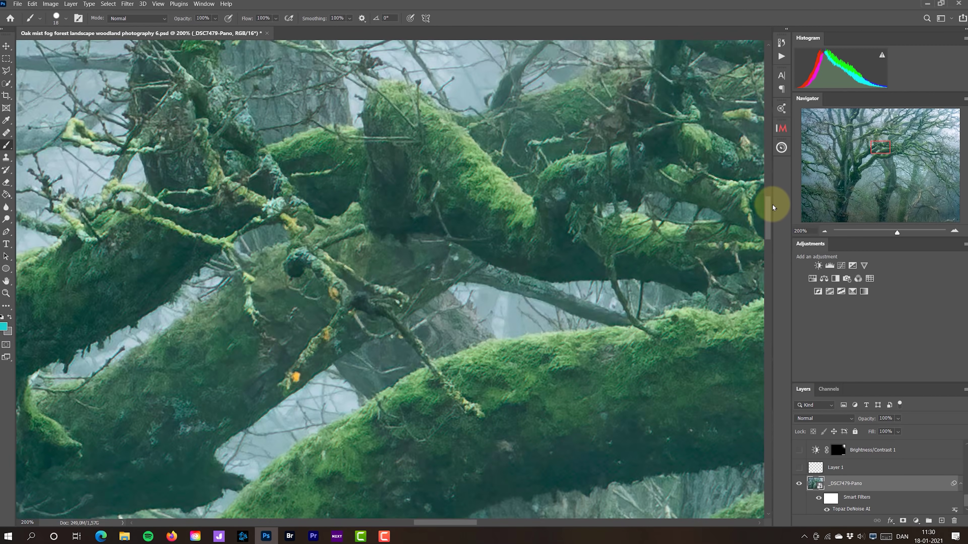
key(ctrl+minus)
key(ctrl+minus)
key(ctrl+minus)
key(ctrl+minus)
key(ctrl+minus)
scroll(808, 496, up, 1)
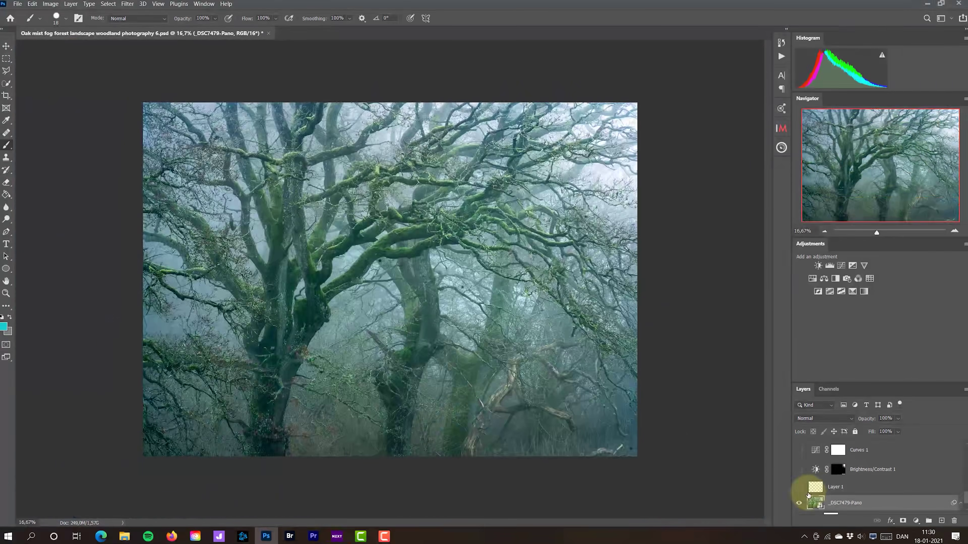
Step: Turn on the Curves 1 adjustment layer to brighten the forest
key(ctrl+plus)
key(ctrl+plus)
key(ctrl+plus)
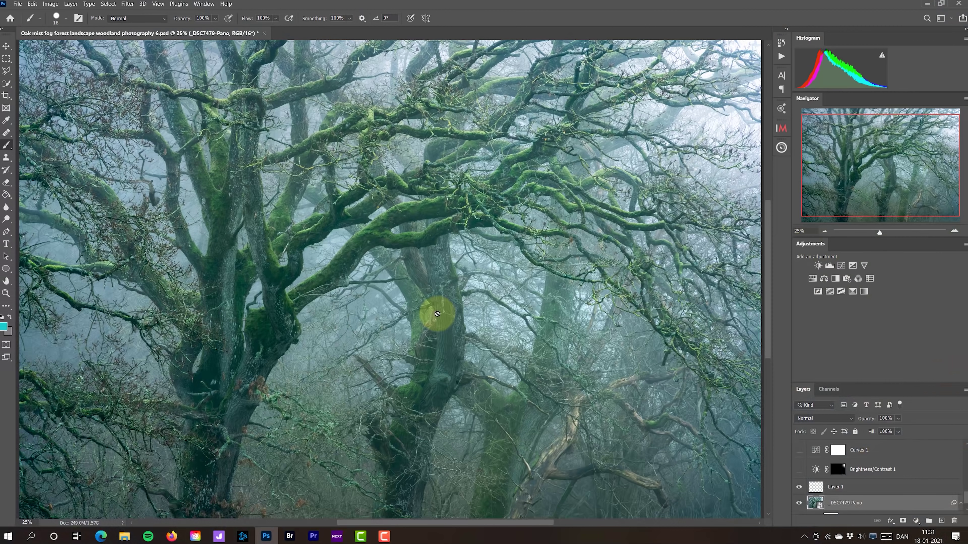
key(ctrl+minus)
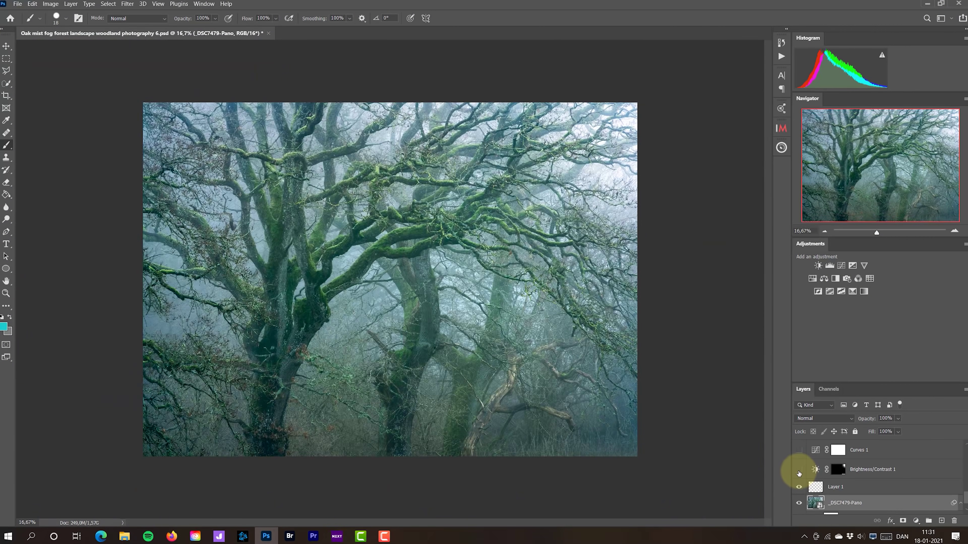
scroll(801, 469, up, 1)
click(800, 469)
Step: Show the Brightness/Contrast 1–3 and Hue/Saturation 1–3 layers and zoom in on the trunks
scroll(855, 471, up, 1)
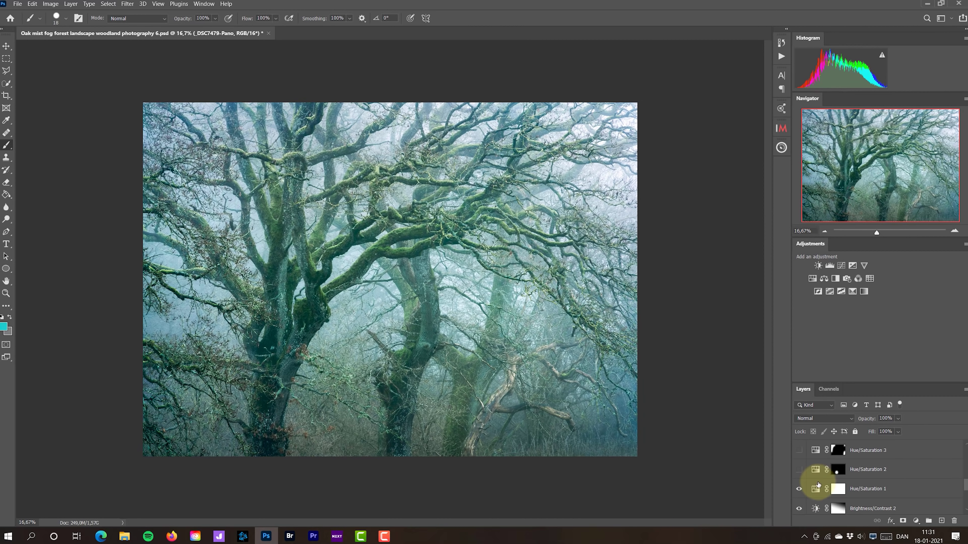
drag(799, 491, 800, 454)
scroll(812, 463, up, 3)
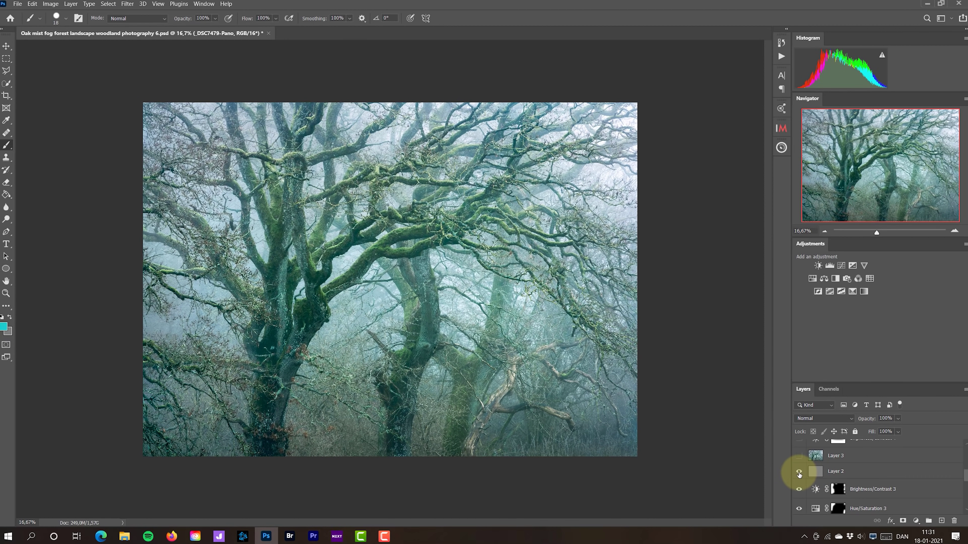
key(ctrl+plus)
key(ctrl+plus)
key(ctrl+plus)
key(ctrl+plus)
key(ctrl+plus)
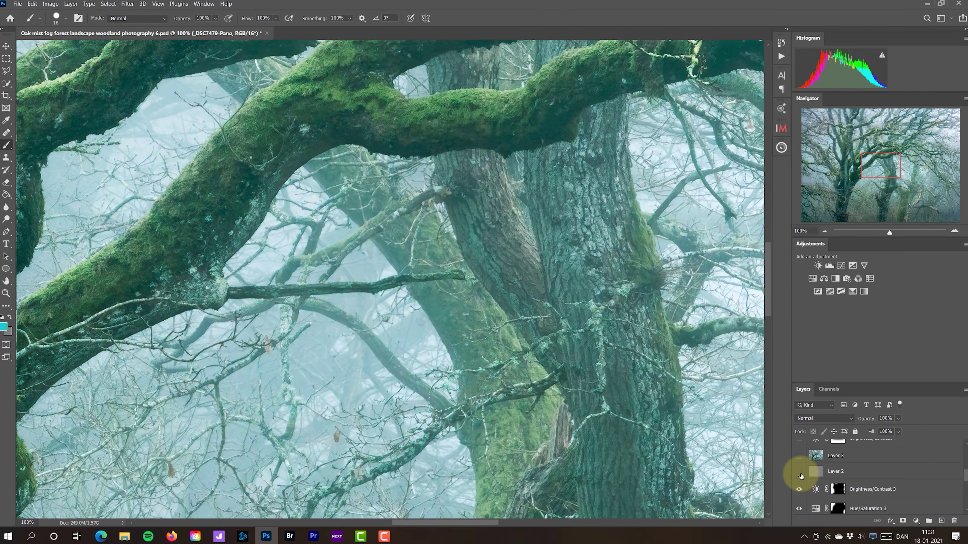
Step: Choose the High Pass sharpening filter from Filter > Other
click(128, 4)
mouse_move(197, 198)
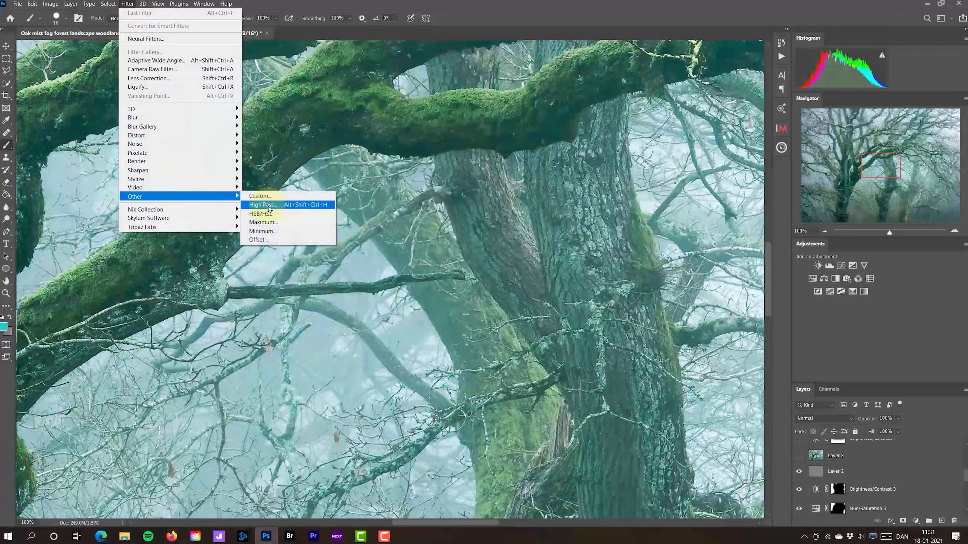
click(539, 1)
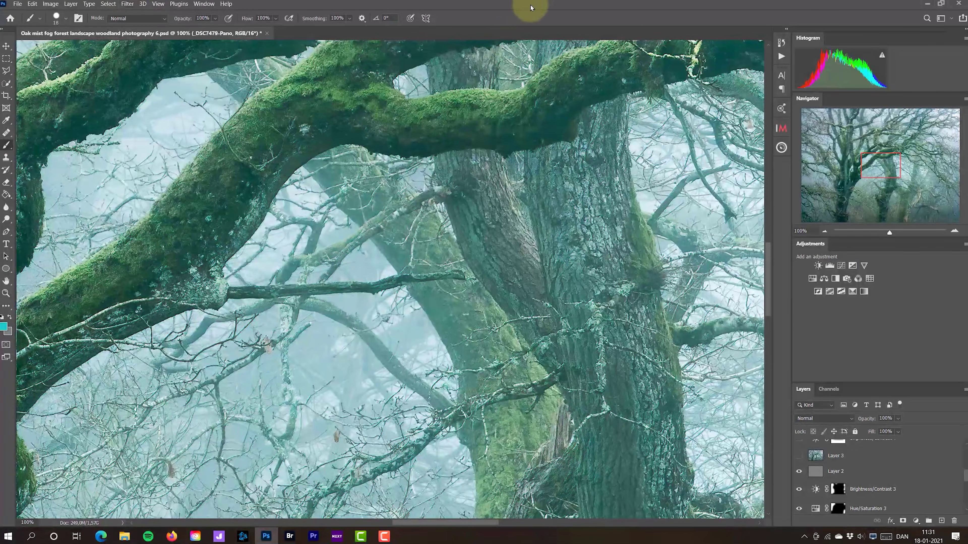
Step: Hide Layer 3 and turn on Brightness/Contrast 5 and Hue/Saturation 4
scroll(702, 227, down, 2)
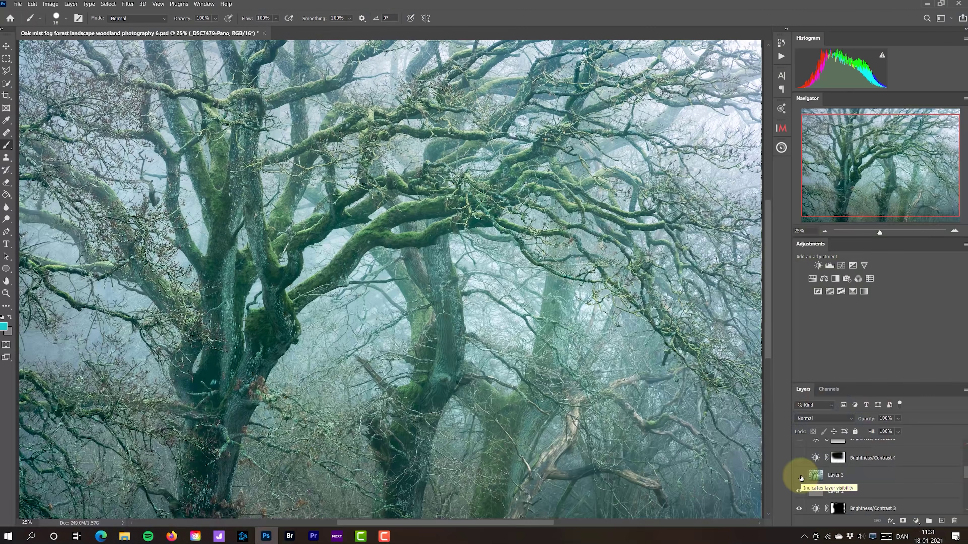
click(800, 475)
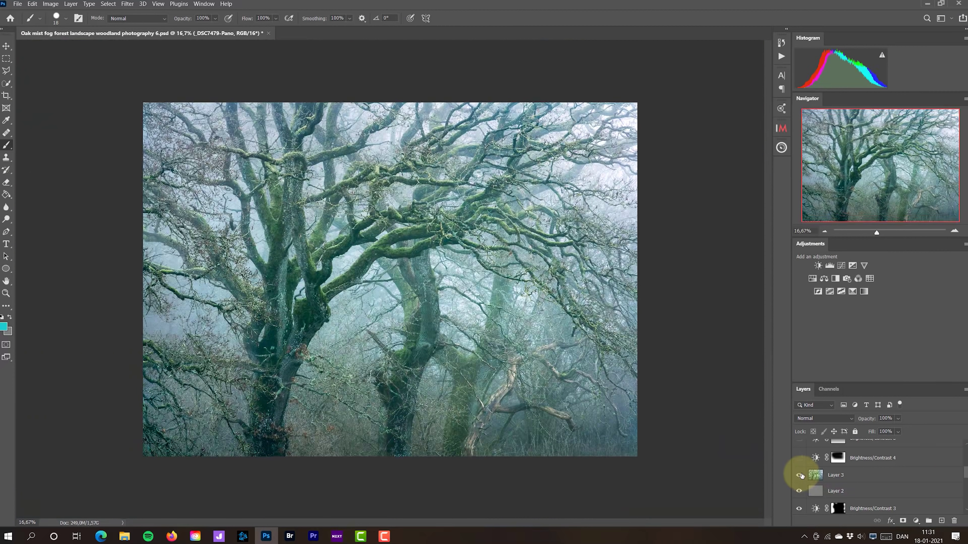
click(135, 4)
click(274, 2)
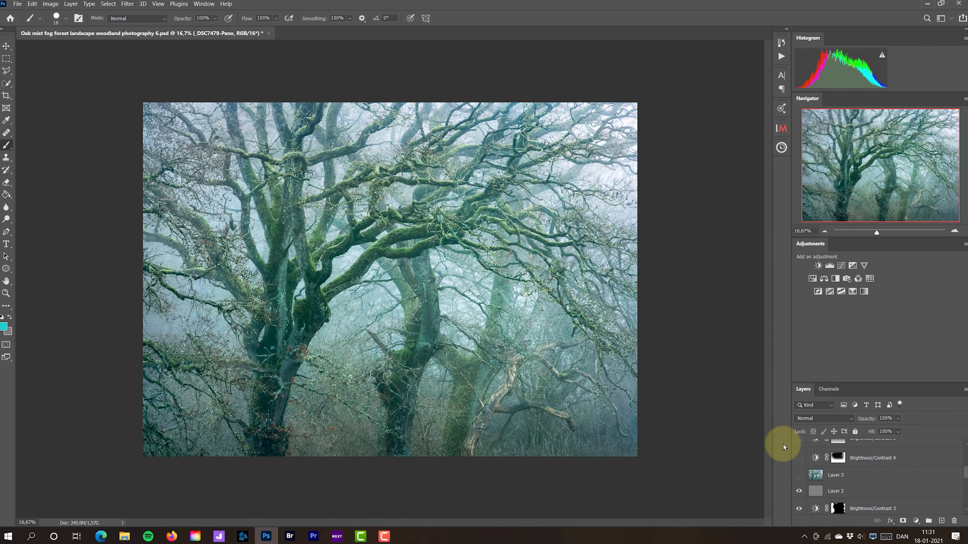
scroll(809, 472, up, 1)
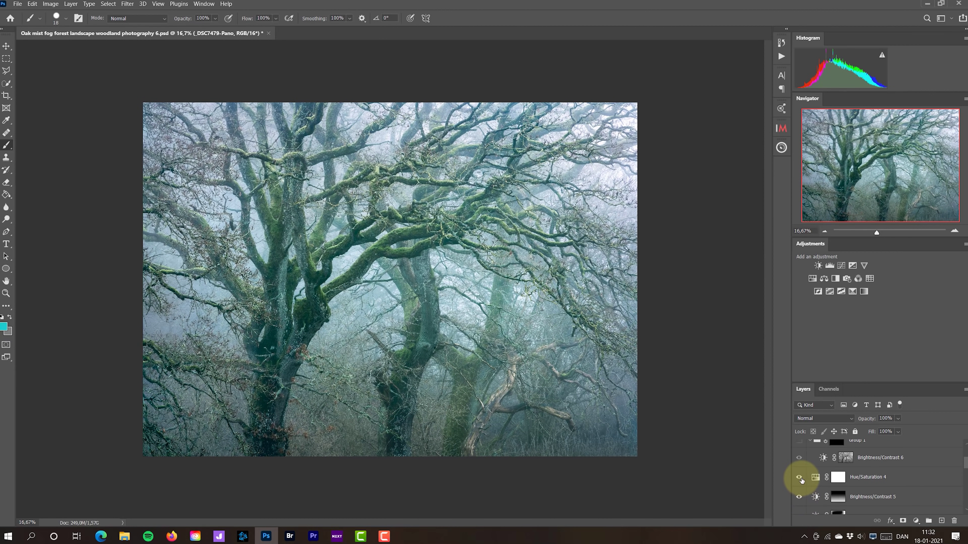
Step: Turn on Group 1, Layer 4, Color Balance 1 and Hue/Saturation 5
scroll(805, 479, up, 1)
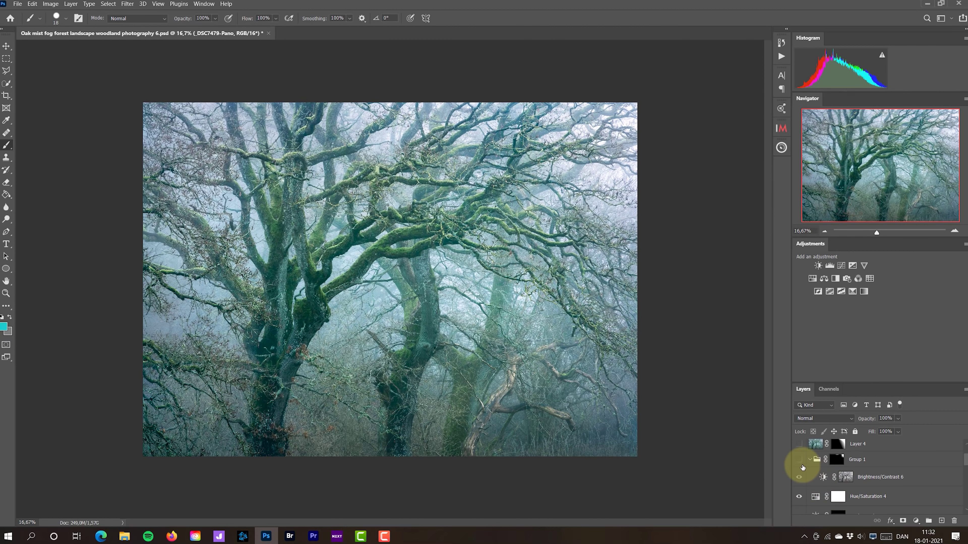
scroll(803, 473, up, 1)
click(801, 481)
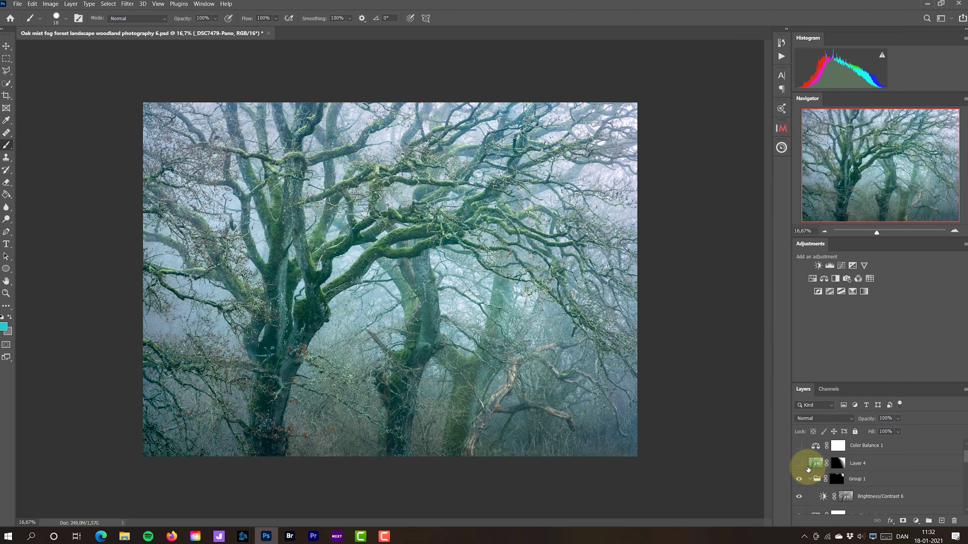
scroll(810, 448, up, 1)
click(801, 468)
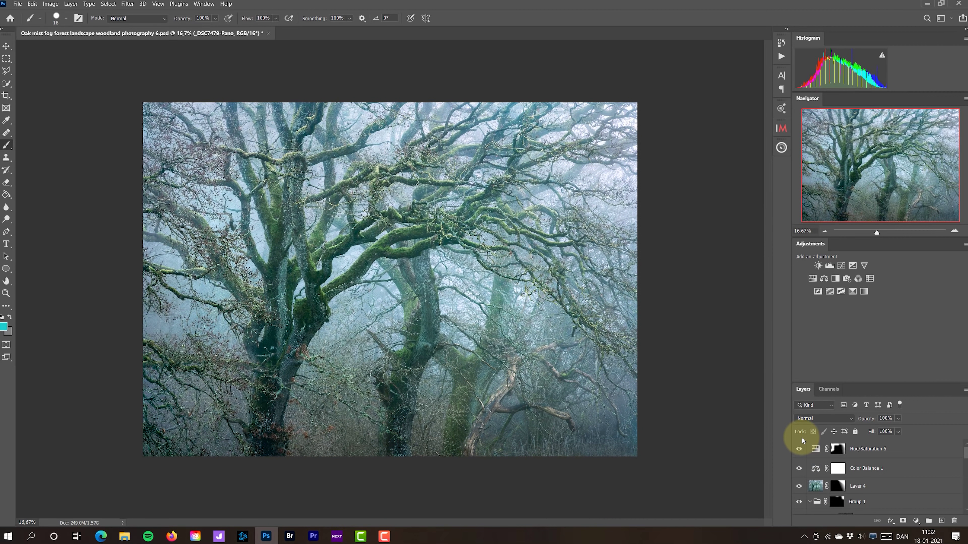
Step: Try a White pasteboard around the photo, then set it back to Dark Gray
right_click(697, 271)
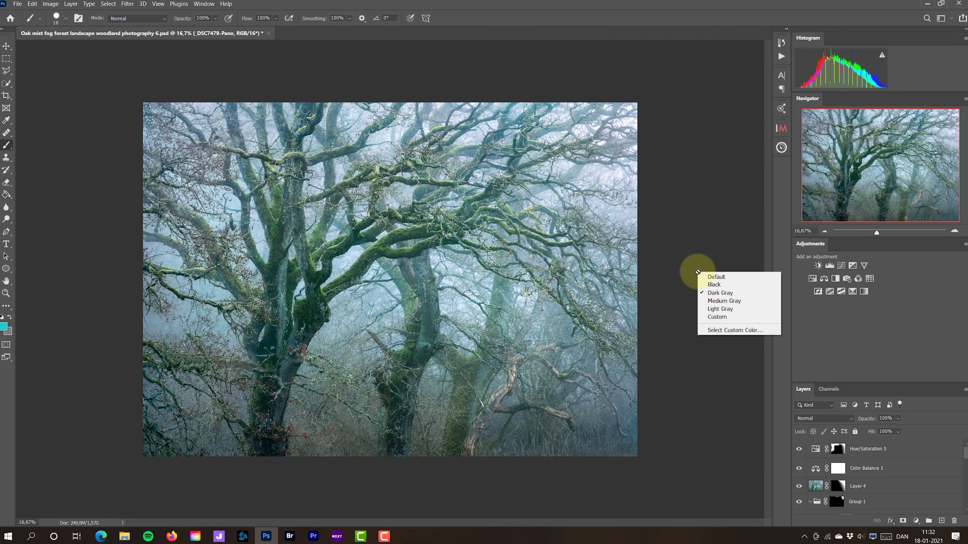
click(717, 317)
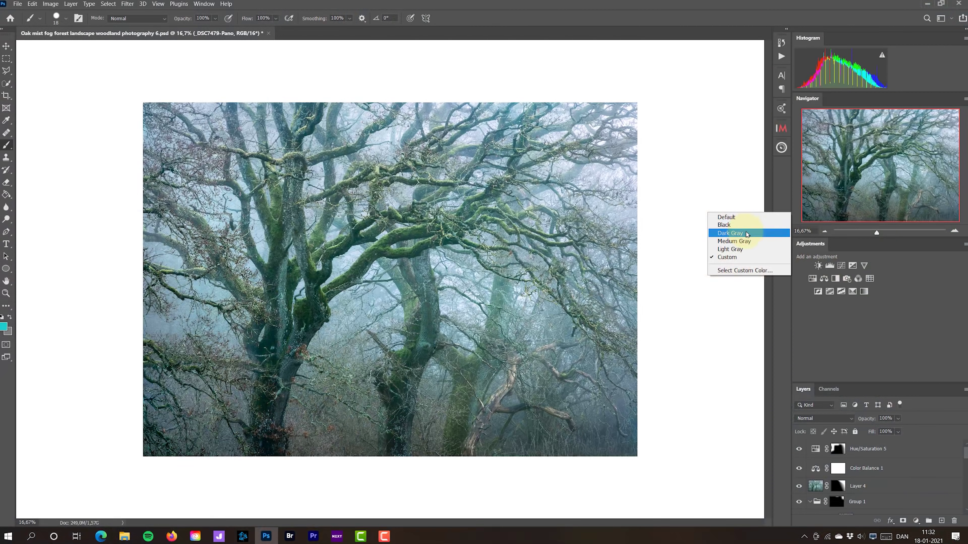
click(746, 234)
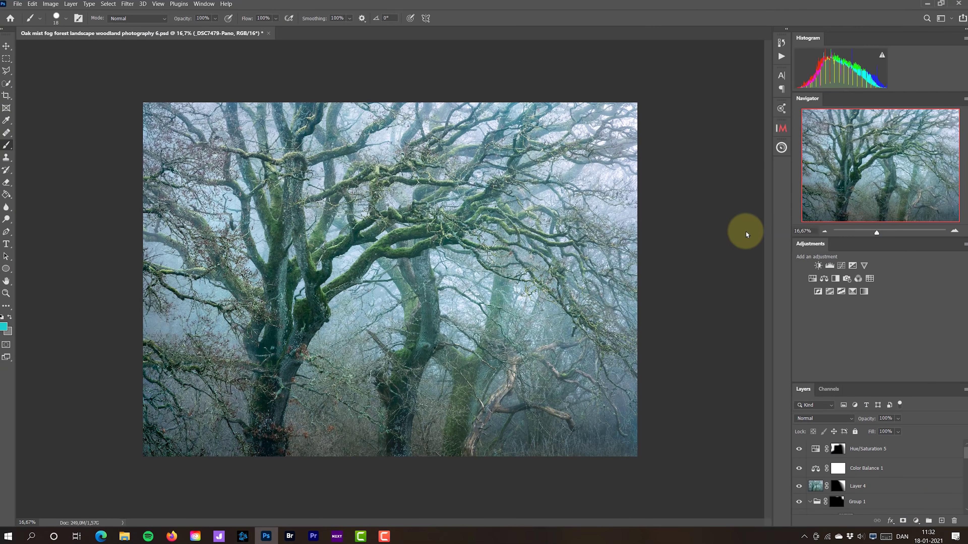